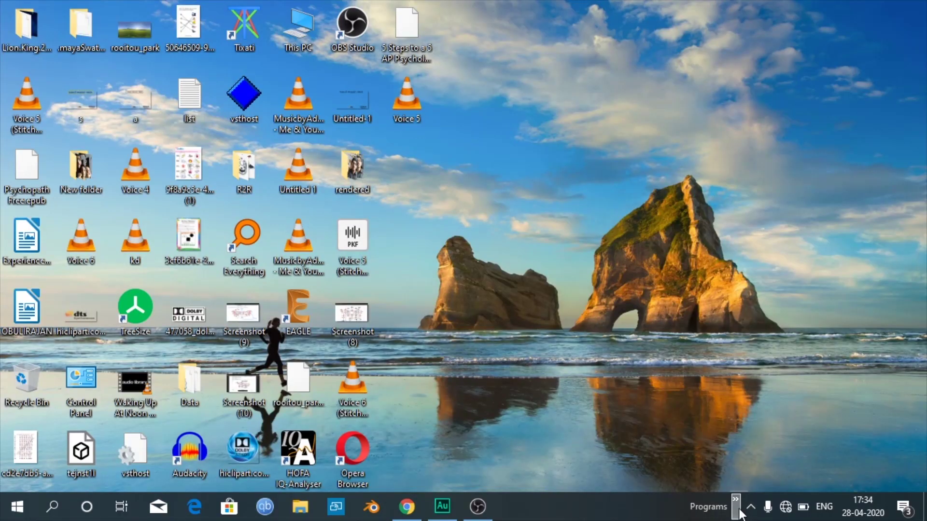
Step: Launch Audacity 2.3.3 from the Windows Programs menu
{"action": "left_click", "coordinate": [737, 509]}
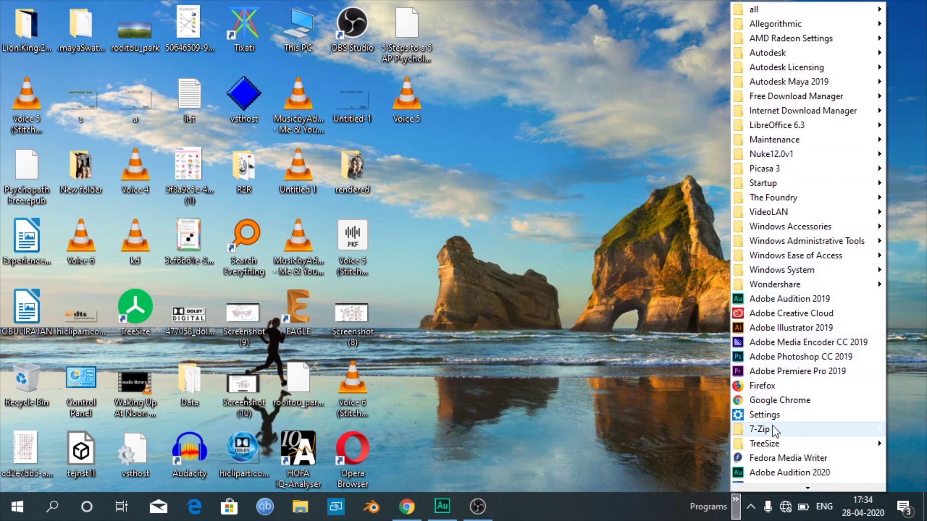
{"action": "mouse_move", "coordinate": [770, 486]}
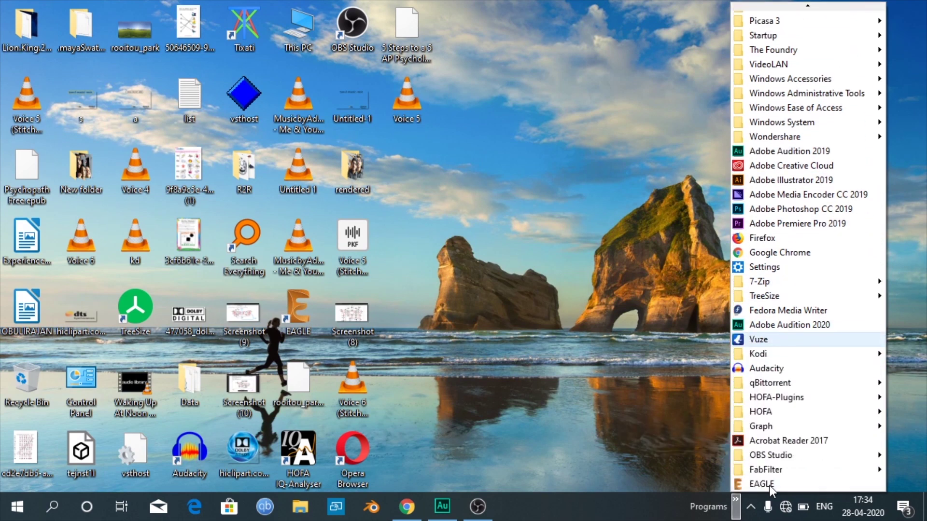
{"action": "left_click", "coordinate": [785, 371]}
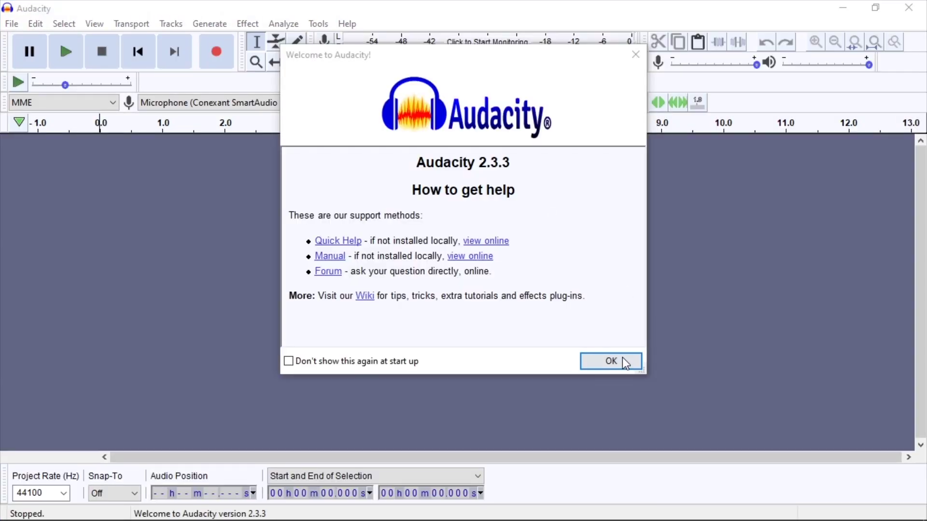
Step: Dismiss the welcome dialog and generate a Sine tone at 440 Hz, amplitude 1, about one minute long
{"action": "left_click", "coordinate": [625, 363]}
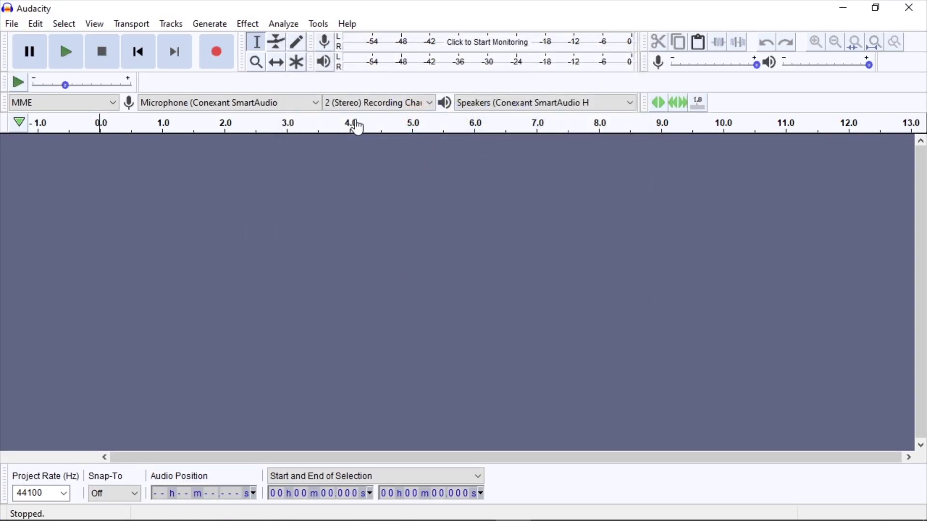
{"action": "left_click", "coordinate": [206, 27]}
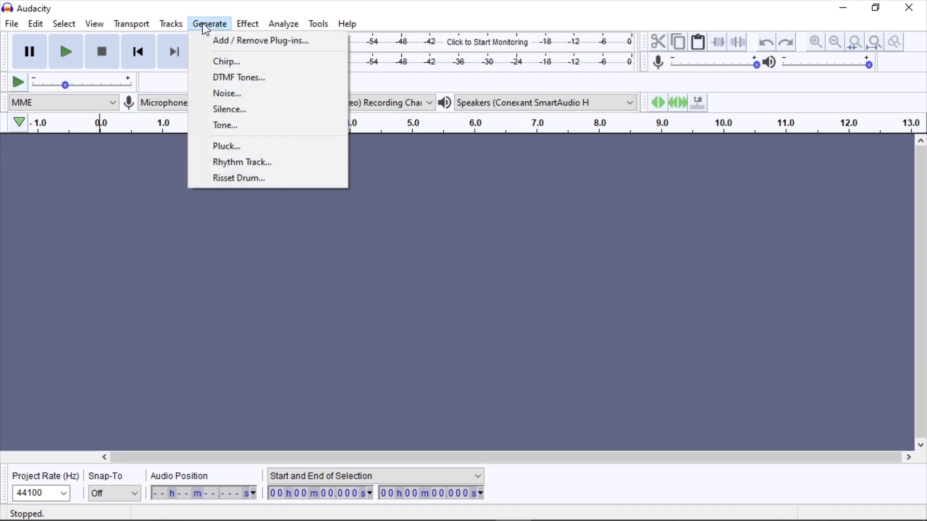
{"action": "left_click", "coordinate": [231, 125]}
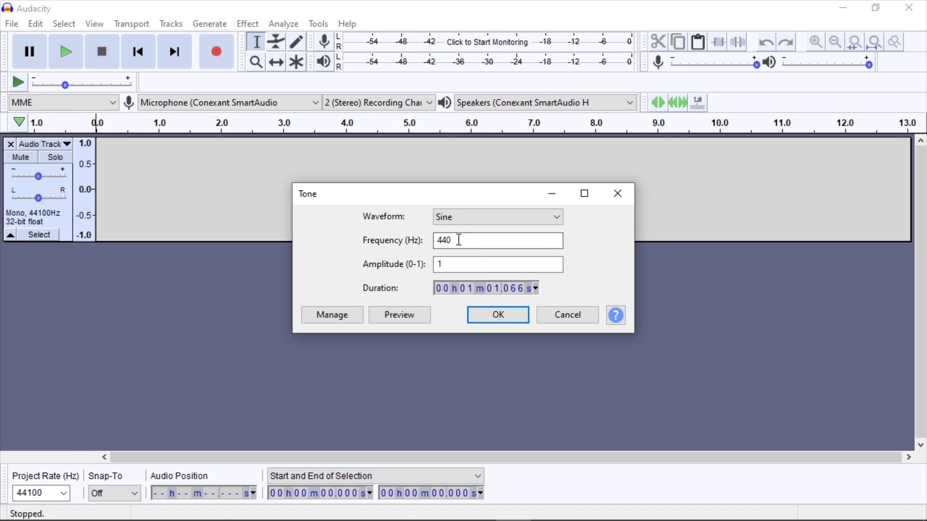
{"action": "left_click_drag", "start_coordinate": [460, 240], "coordinate": [364, 240]}
{"action": "left_click", "coordinate": [497, 220]}
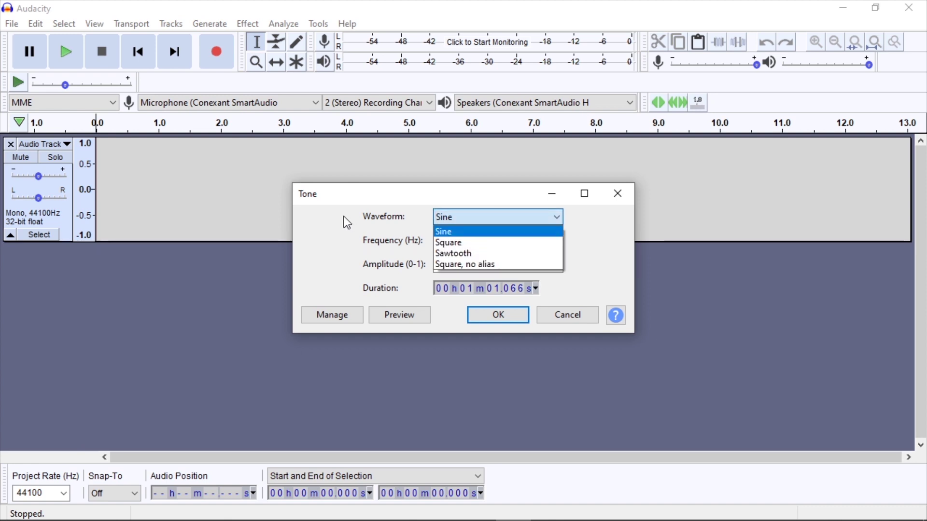
{"action": "left_click", "coordinate": [445, 233]}
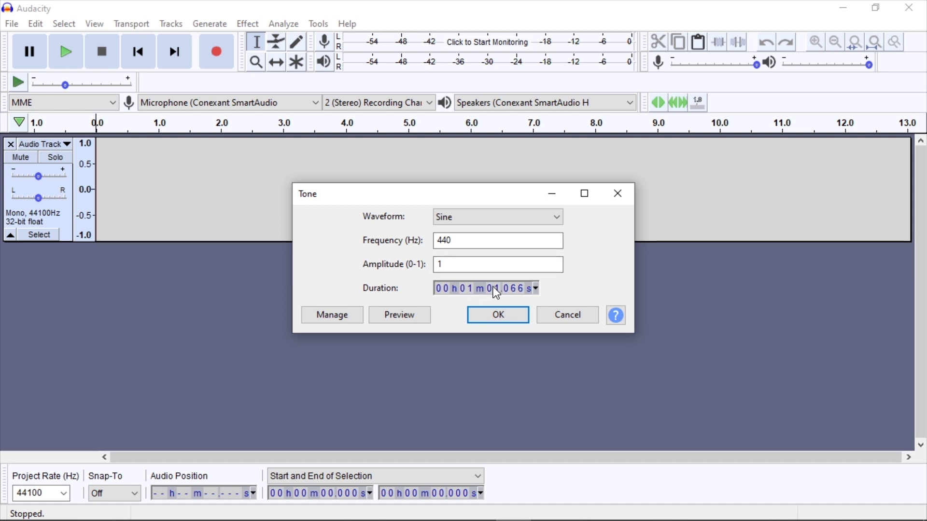
{"action": "left_click", "coordinate": [499, 317]}
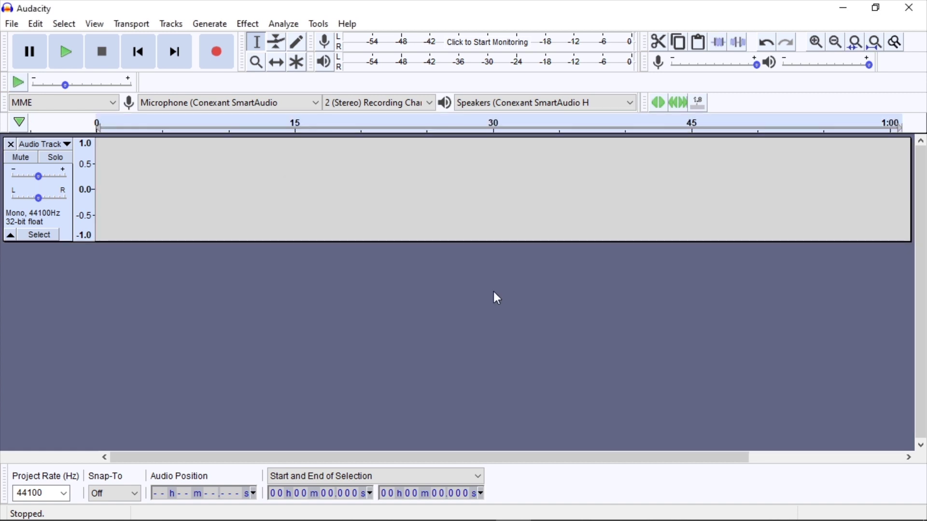
Step: Zoom in to individual samples, then zoom out twice so several sine cycles show
{"action": "left_click", "coordinate": [815, 42]}
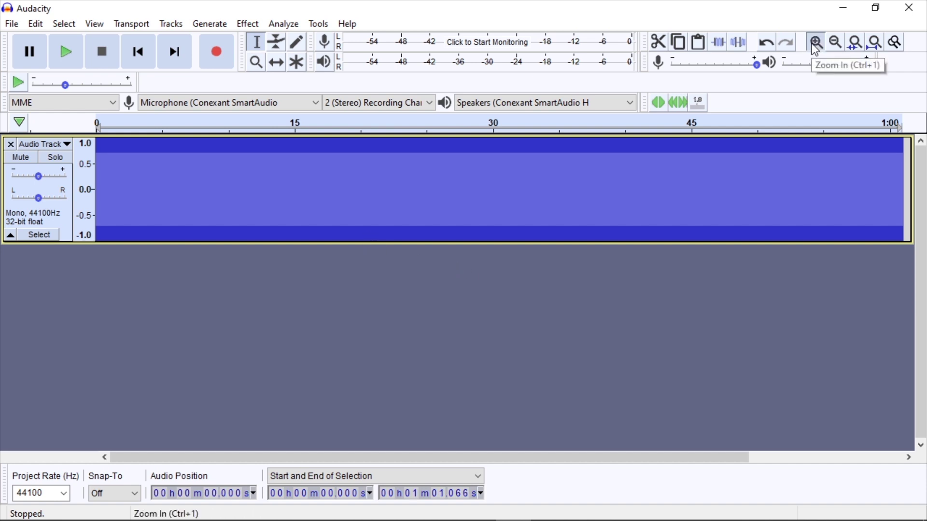
{"action": "left_click", "coordinate": [816, 42]}
{"action": "left_click", "coordinate": [815, 42]}
{"action": "left_click", "coordinate": [816, 42]}
{"action": "left_click", "coordinate": [815, 42]}
{"action": "left_click", "coordinate": [815, 43]}
{"action": "left_click", "coordinate": [815, 43]}
{"action": "left_click", "coordinate": [816, 43]}
{"action": "left_click", "coordinate": [816, 43]}
{"action": "left_click", "coordinate": [815, 43]}
{"action": "left_click", "coordinate": [815, 44]}
{"action": "left_click", "coordinate": [815, 43]}
{"action": "left_click", "coordinate": [815, 43]}
{"action": "left_click", "coordinate": [815, 43]}
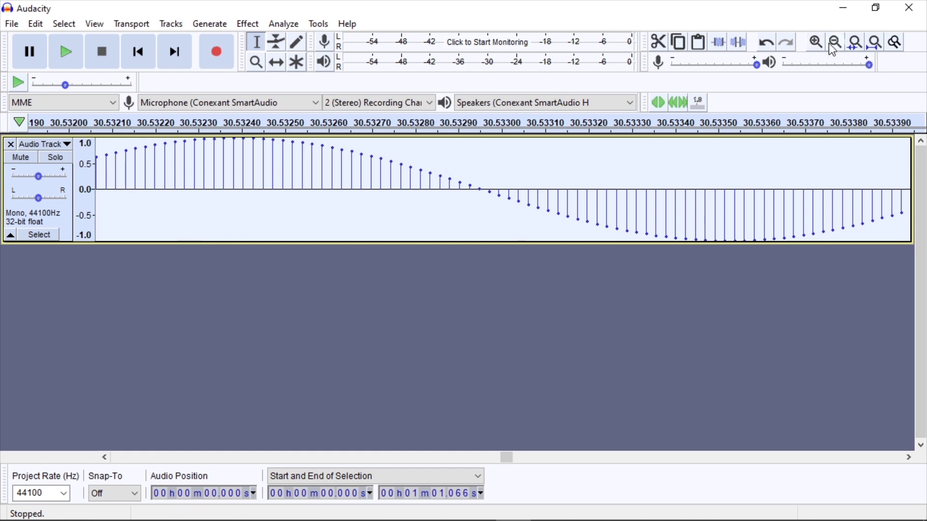
{"action": "left_click", "coordinate": [833, 46]}
{"action": "left_click", "coordinate": [833, 46]}
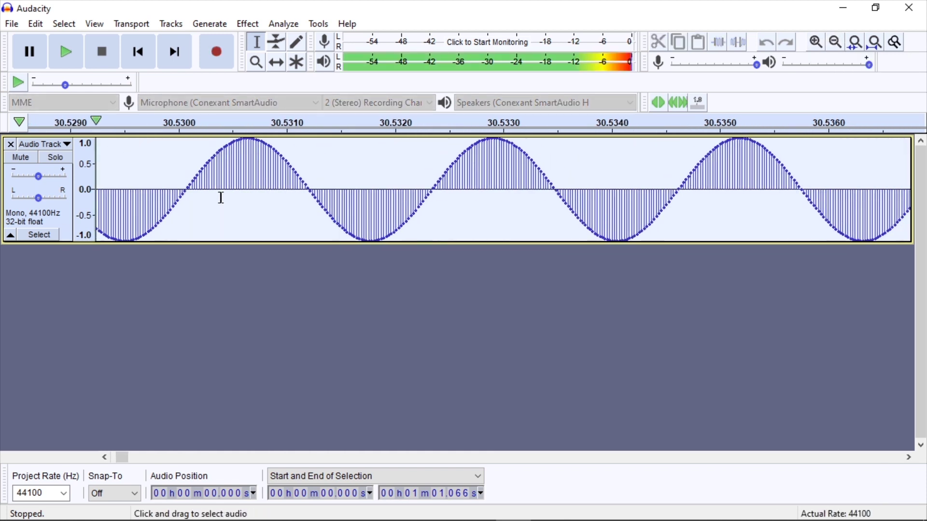
Step: Play the 440 Hz tone from the start, then stop playback
{"action": "key", "text": "space"}
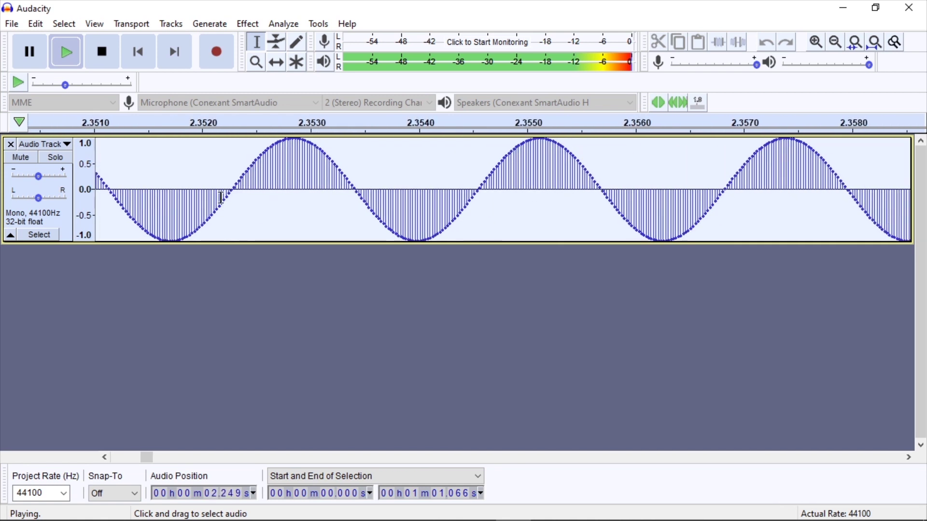
{"action": "key", "text": "space"}
{"action": "key", "text": "space"}
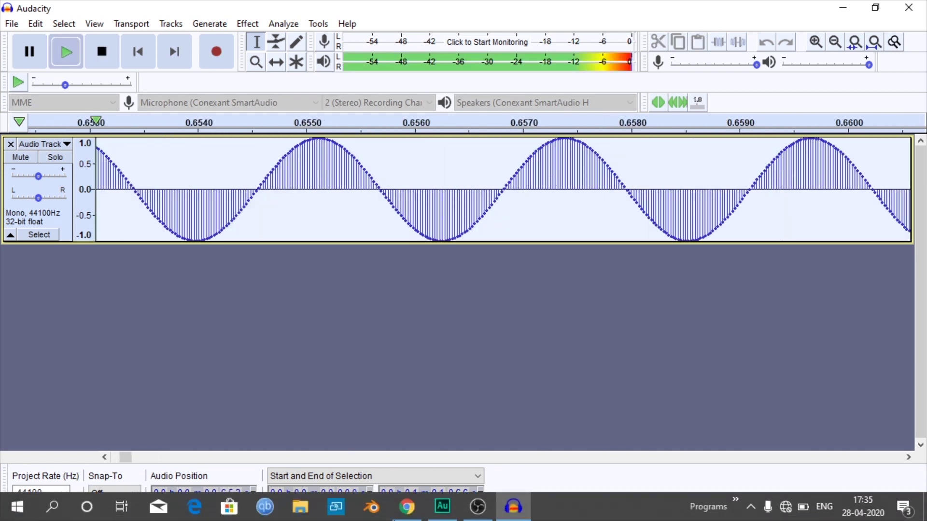
{"action": "left_click", "coordinate": [508, 517]}
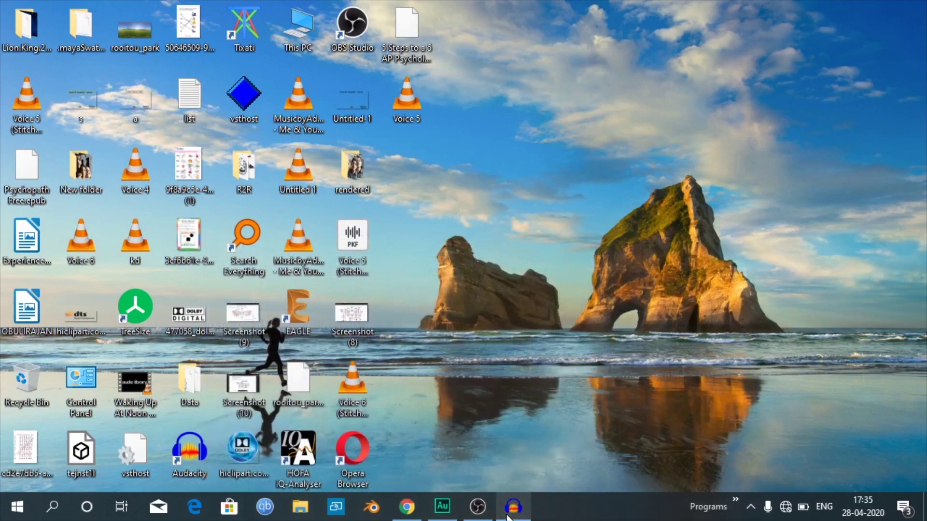
{"action": "left_click", "coordinate": [513, 507]}
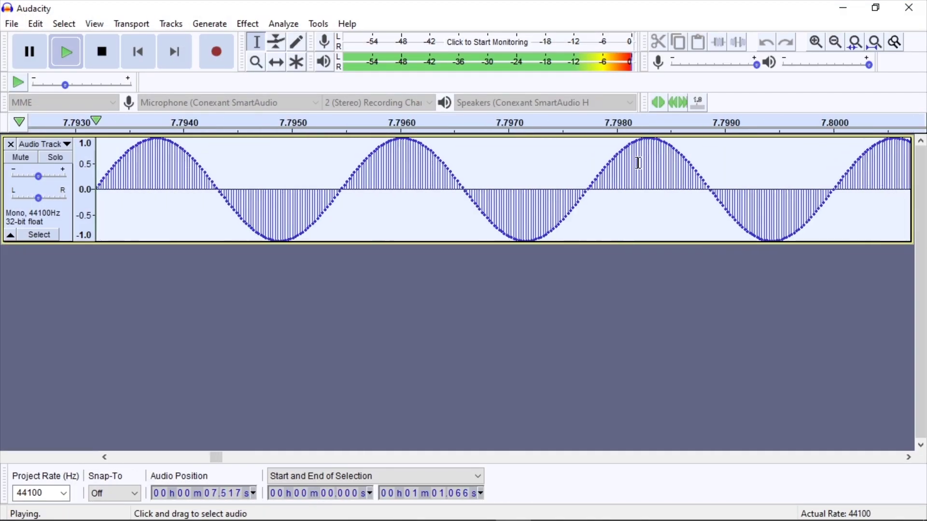
{"action": "key", "text": "space"}
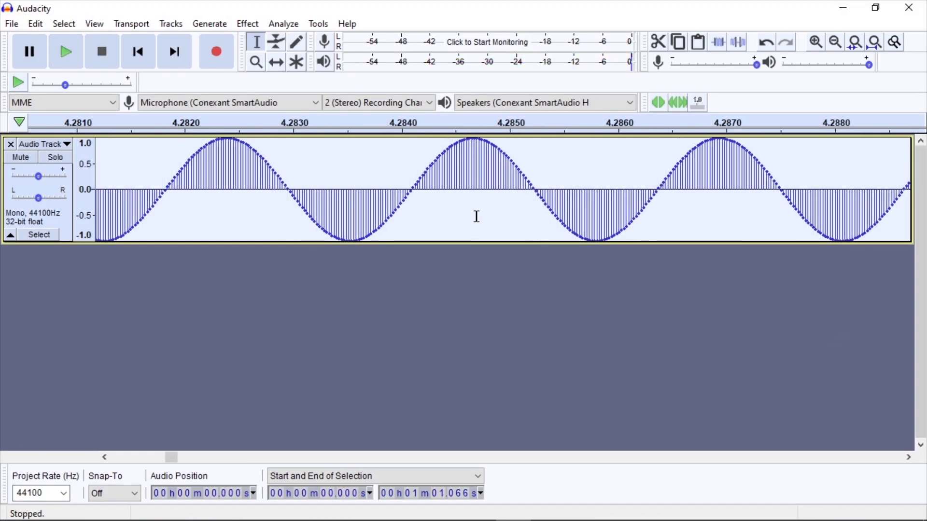
{"action": "left_click", "coordinate": [19, 22]}
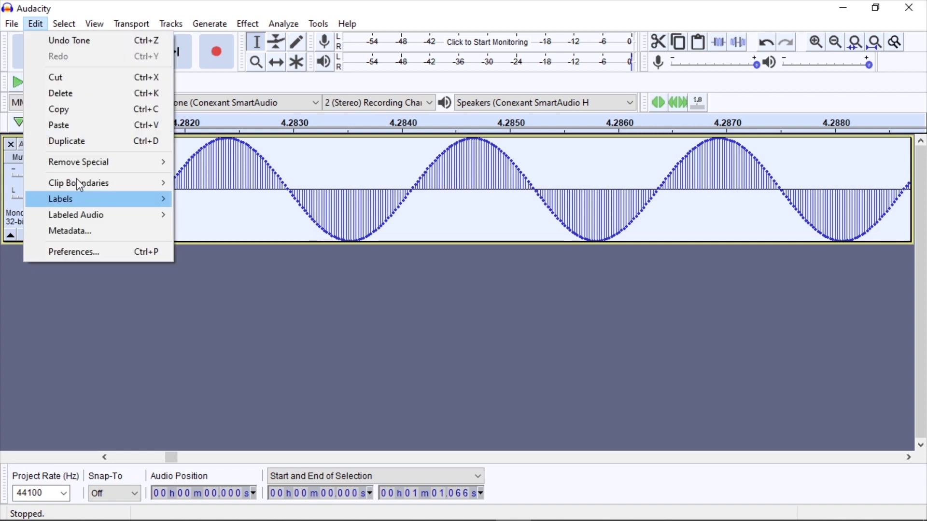
Step: Export the tone as MP3 named '440' to the Desktop, accepting empty metadata tags
{"action": "mouse_move", "coordinate": [34, 132]}
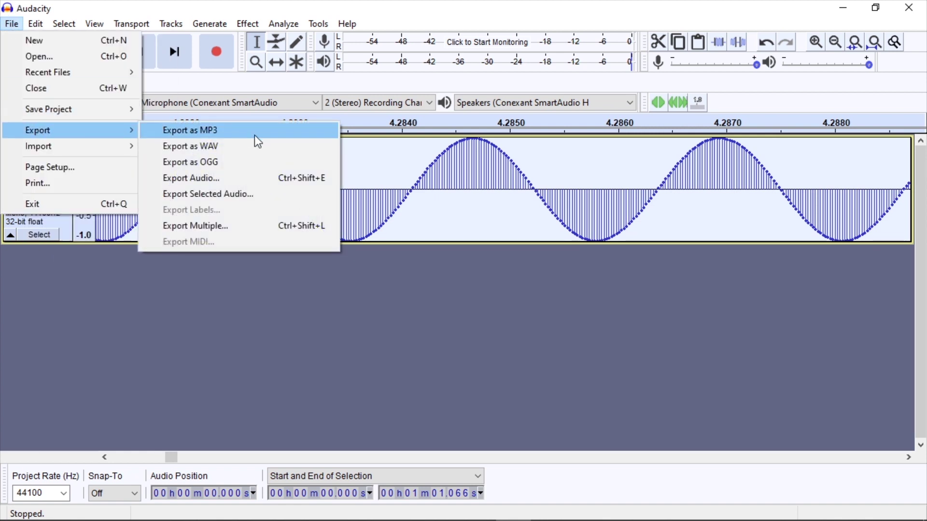
{"action": "left_click", "coordinate": [255, 134]}
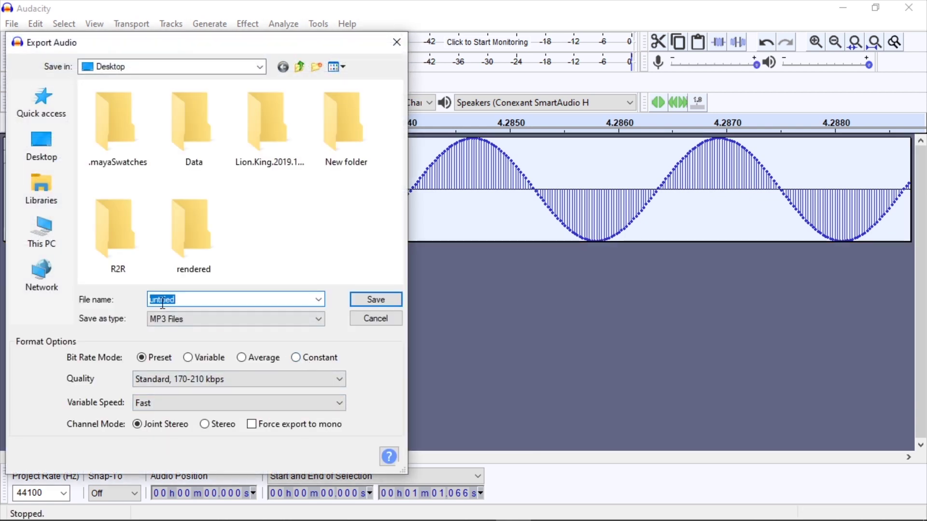
{"action": "type", "text": "440"}
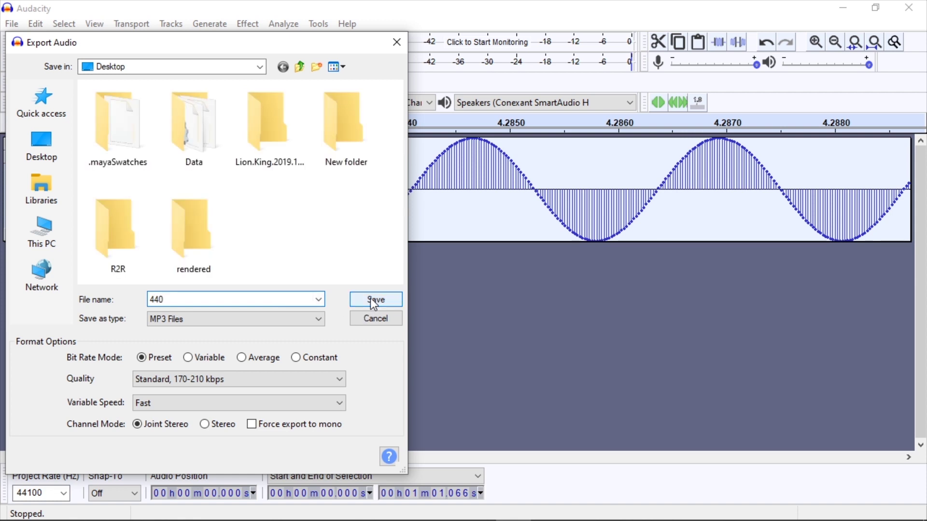
{"action": "left_click", "coordinate": [374, 301]}
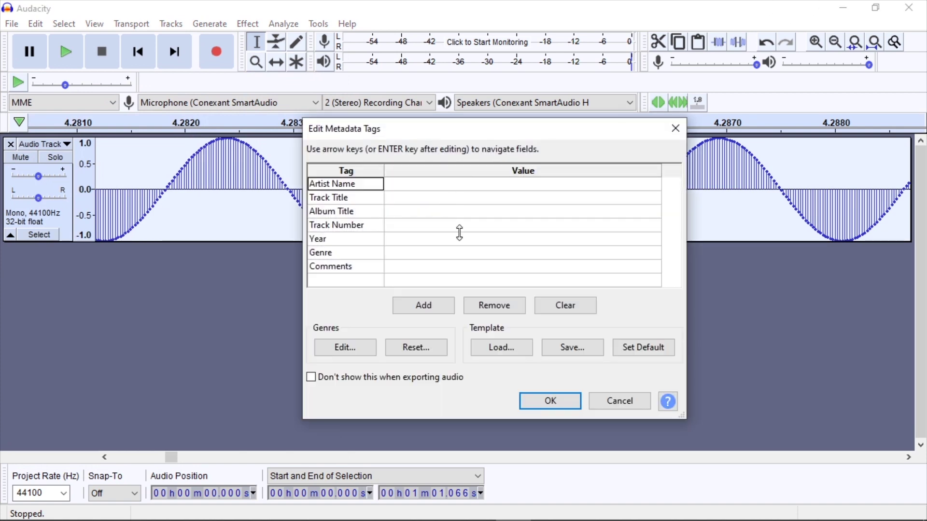
{"action": "left_click", "coordinate": [564, 407]}
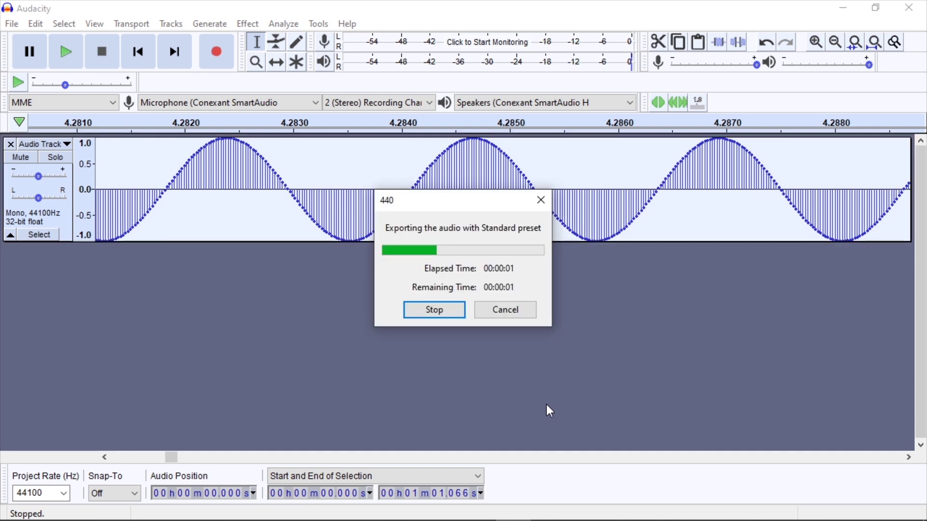